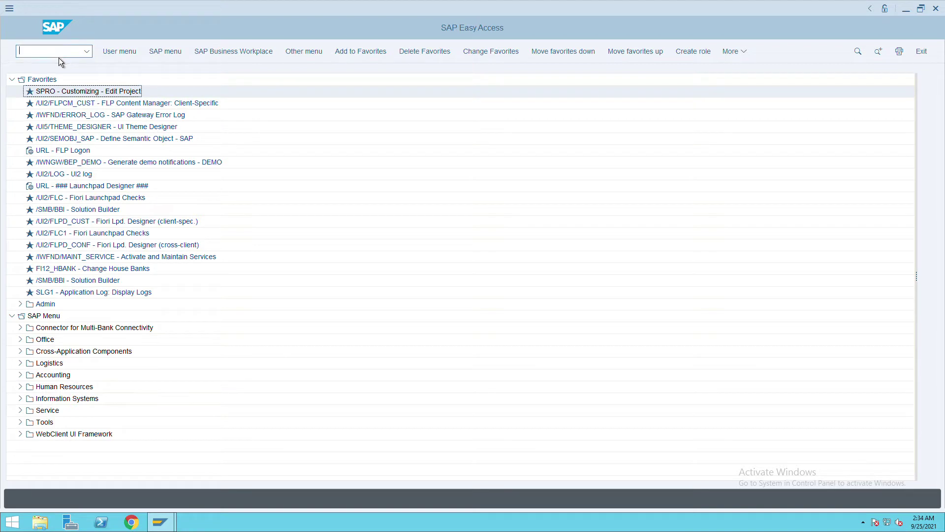
text(bp)
Run transaction BP and start a new organization business partner.
key(Return)
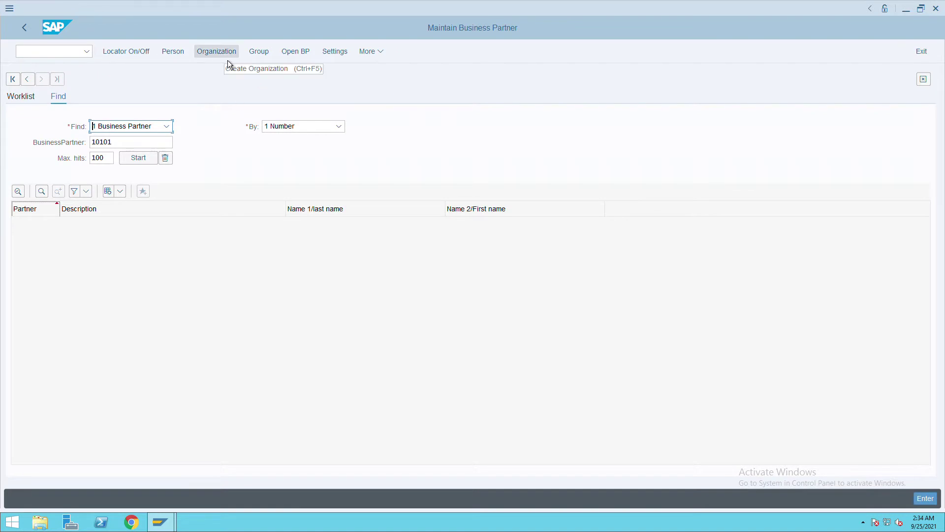
click(217, 52)
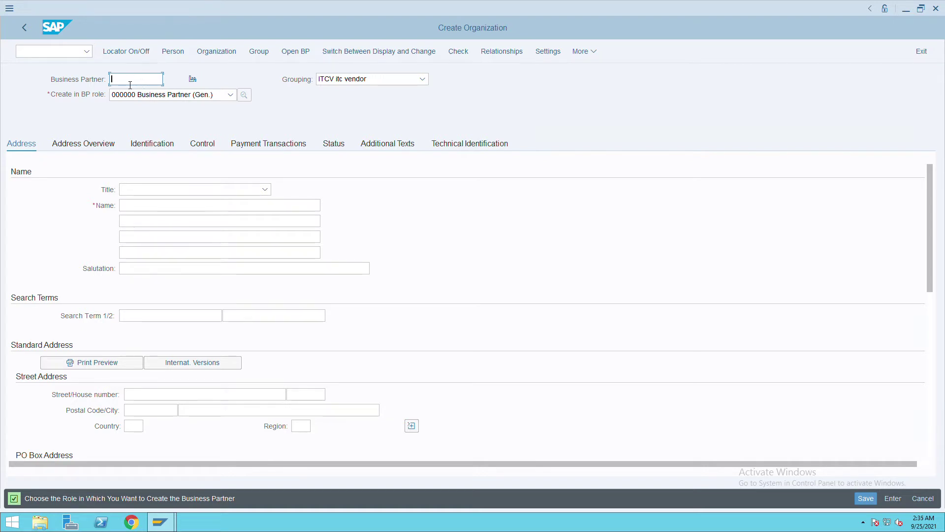
Select grouping ITCV itc vendor for the new organization and focus the partner number field.
click(422, 79)
drag(429, 231, 434, 198)
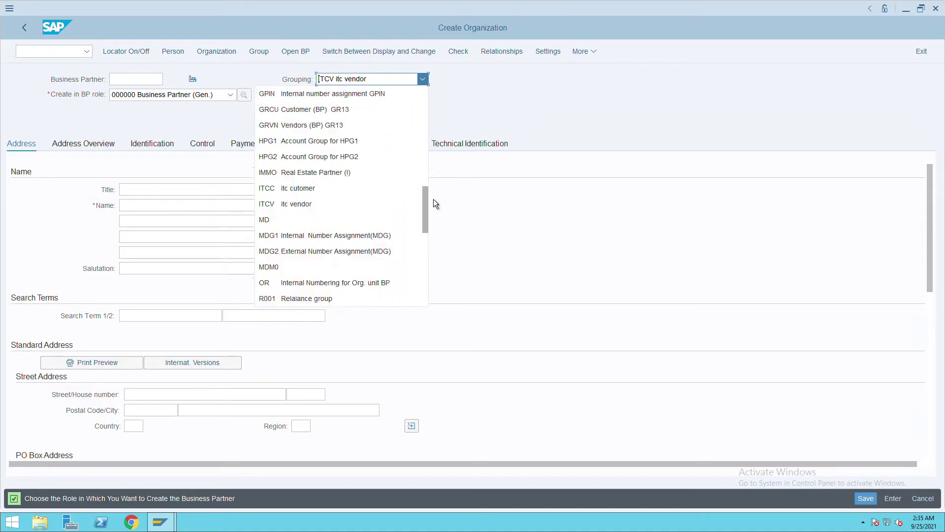
scroll(433, 199, up, 1)
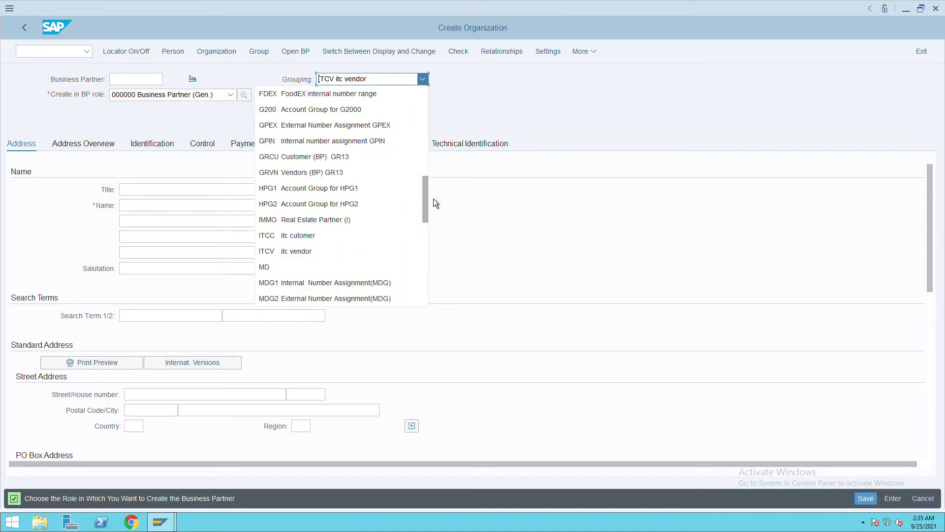
click(297, 255)
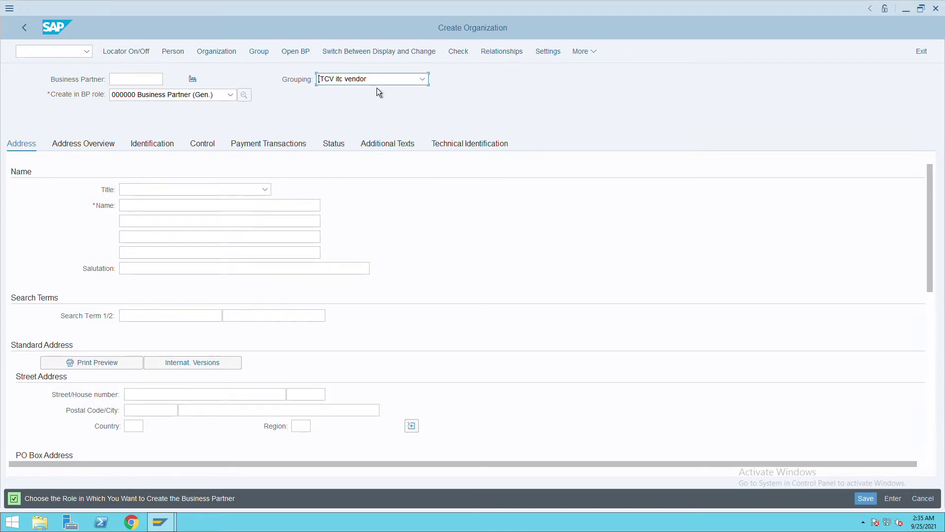
click(137, 82)
click(135, 78)
Set title 0003 Company, name MRF LTD and search term MRF.
click(265, 189)
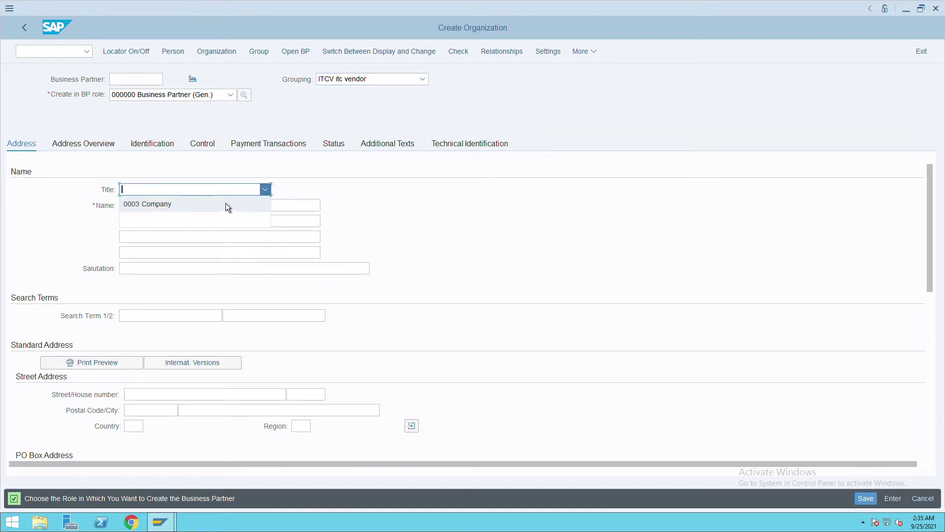
click(222, 206)
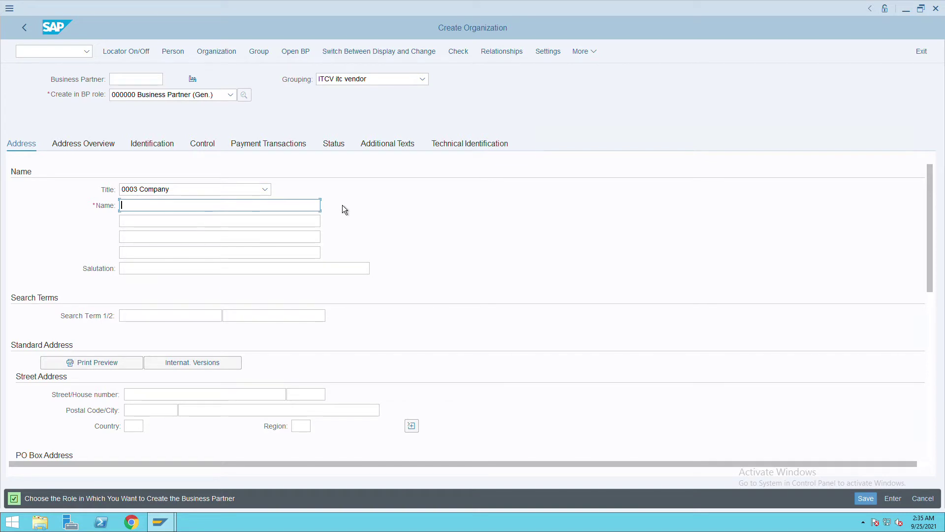
text(MRF)
text(LTD)
click(151, 316)
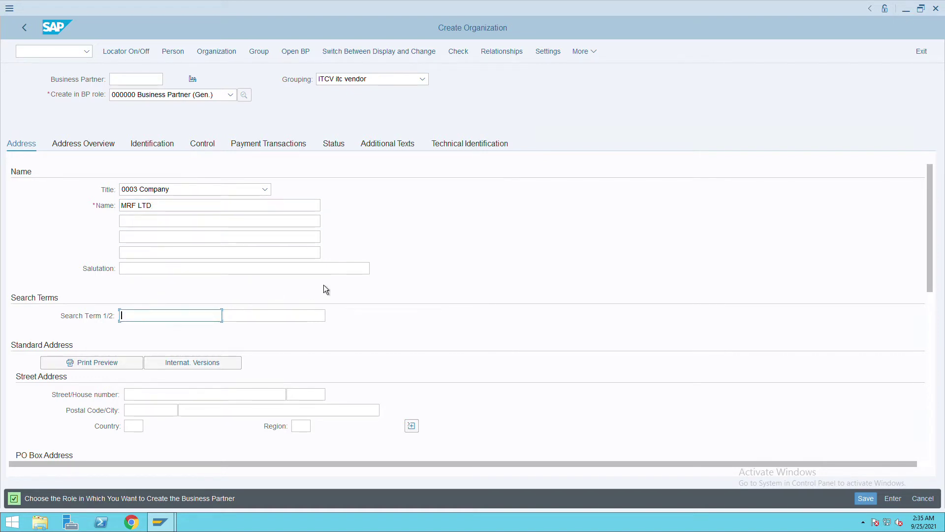
text(MRF)
Enter address MRF Street 4658, postal code 400000, city mumbai, country IN, region MH.
click(172, 398)
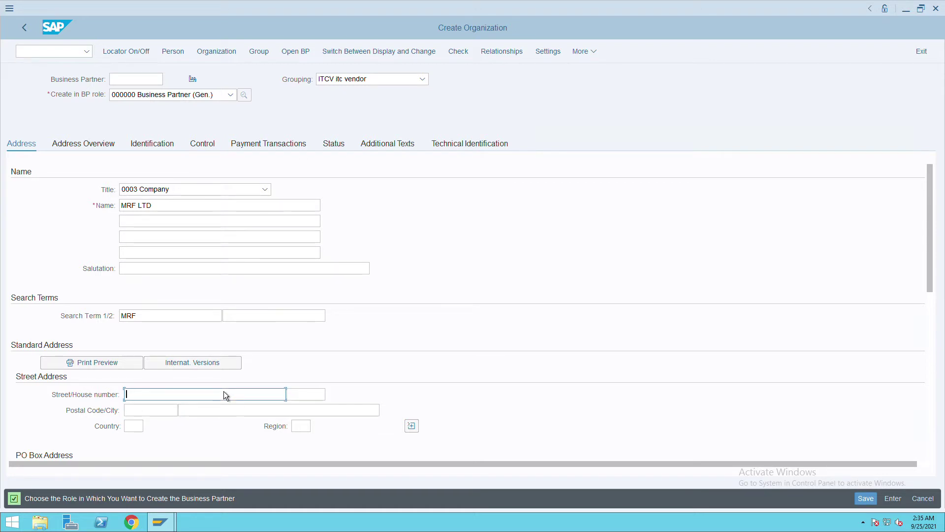
text(MRF S)
text(treet)
key(Tab)
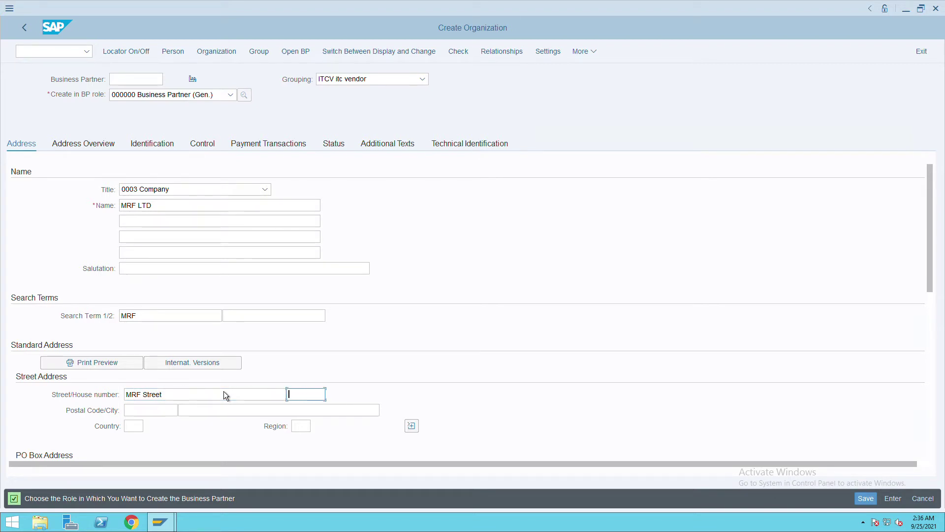
text(4658)
key(Tab)
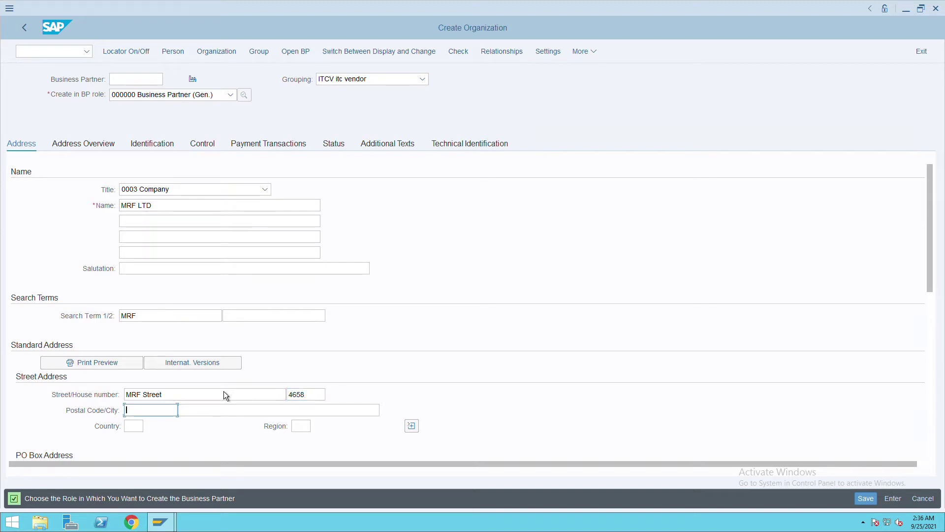
key(Tab)
key(shift+Tab)
text(400000)
key(Tab)
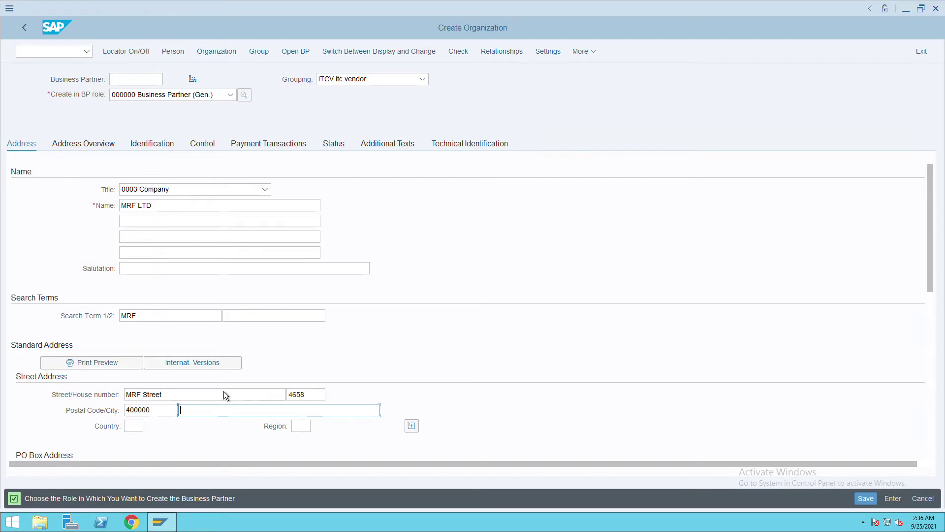
key(Return)
key(Tab)
text(IN)
key(Tab)
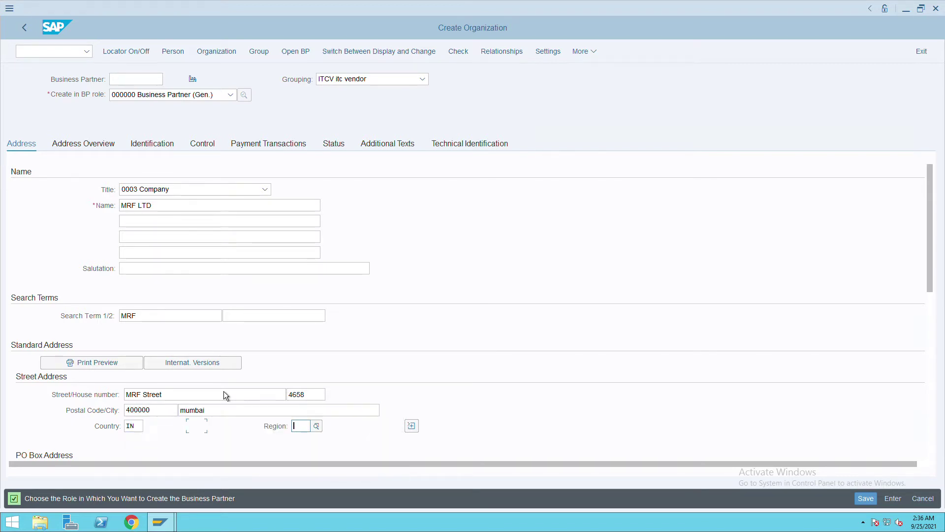
text(MH)
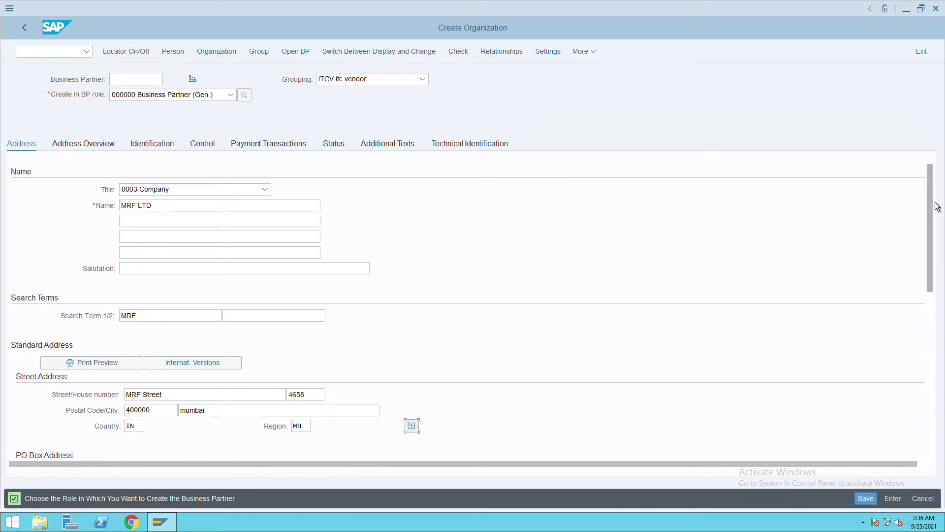
drag(931, 206, 929, 285)
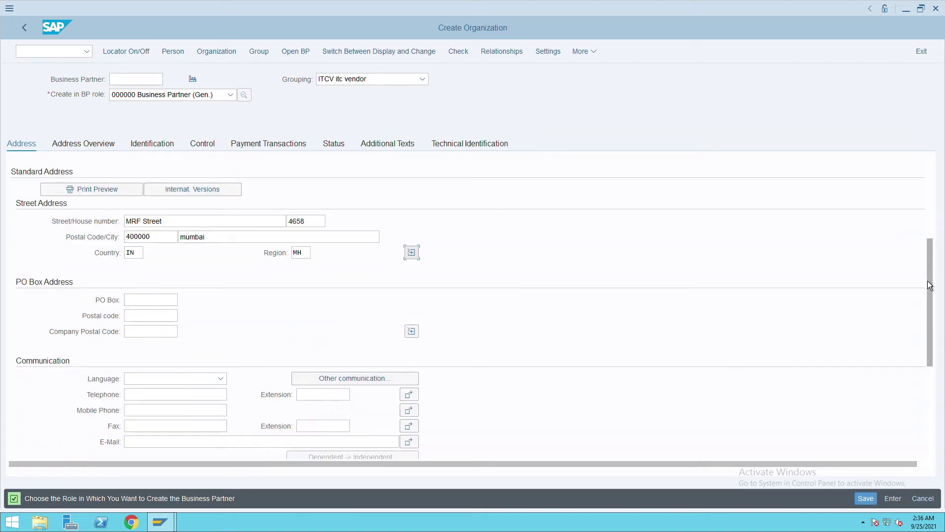
Set the partner's communication language to EN English.
click(221, 379)
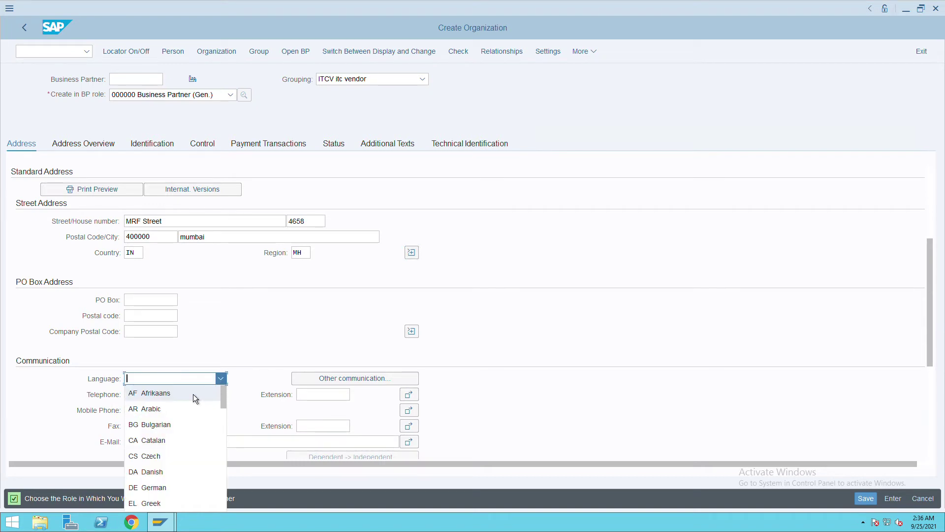
scroll(189, 397, down, 1)
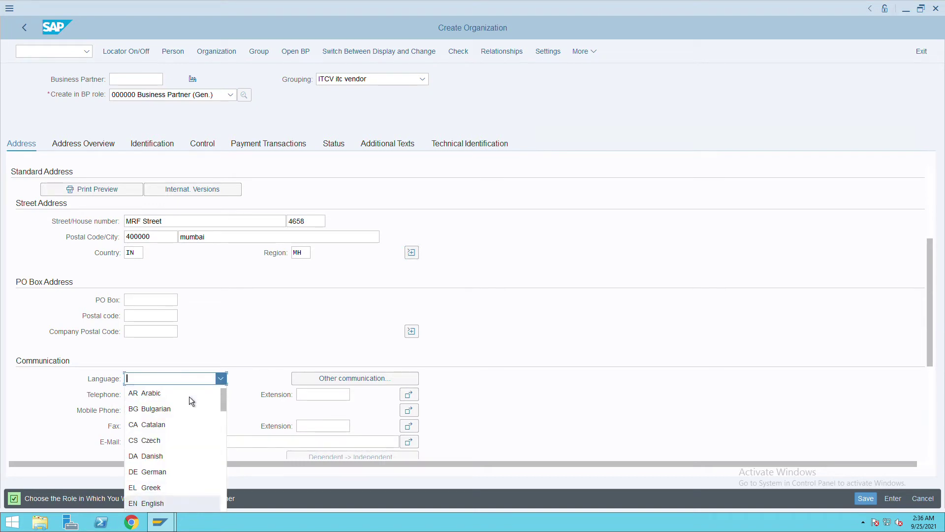
click(148, 503)
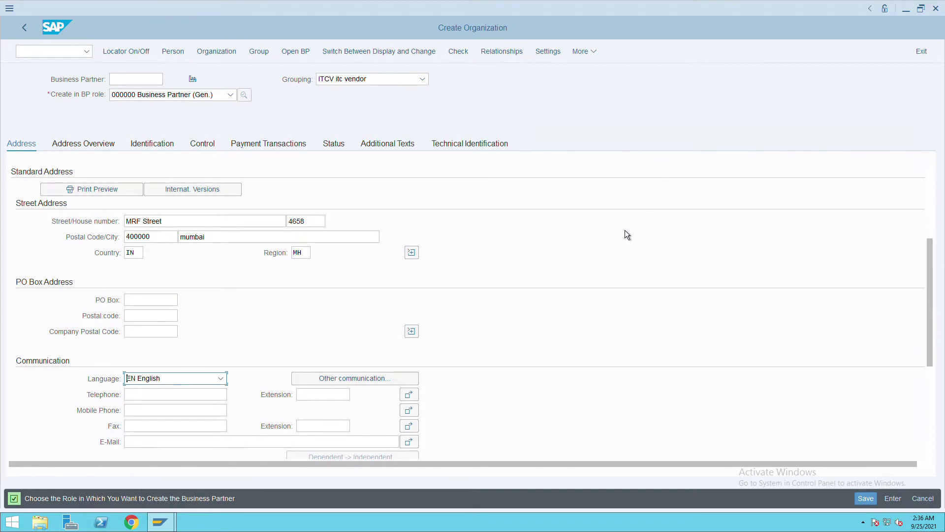
scroll(625, 230, up, 3)
click(278, 152)
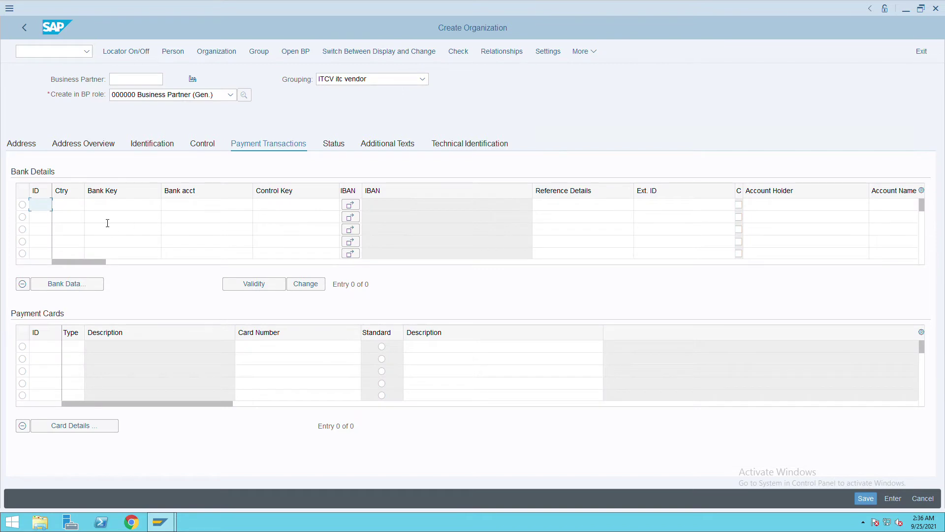
key(Tab)
text(in)
key(Tab)
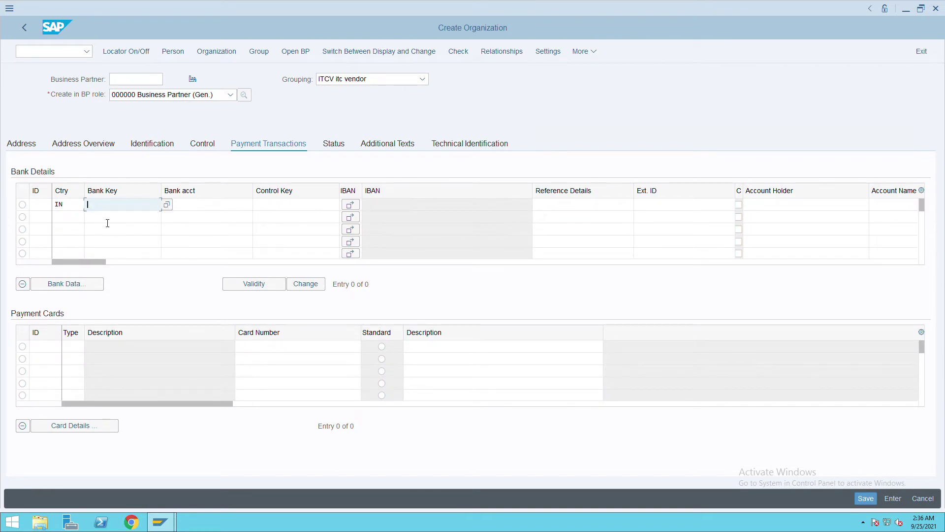
text(icic00001)
key(Tab)
text(2345678901)
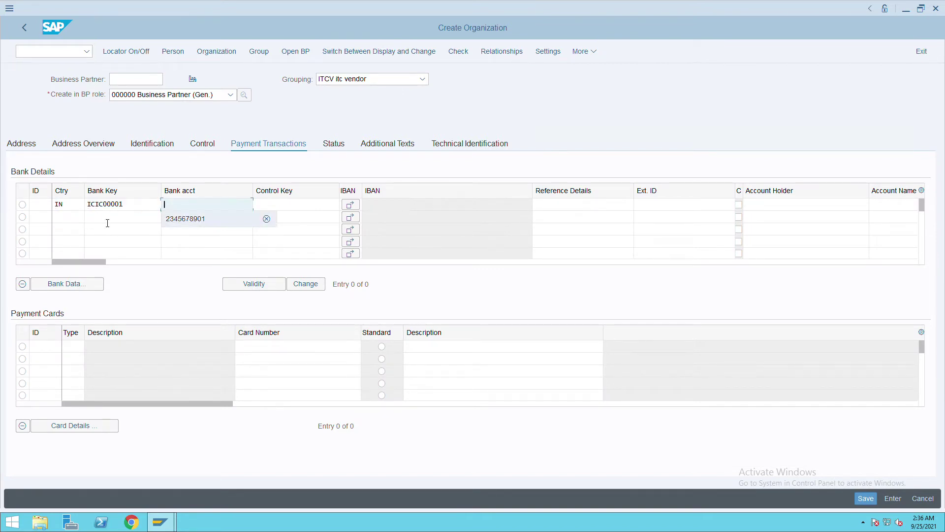
key(Tab)
text(01)
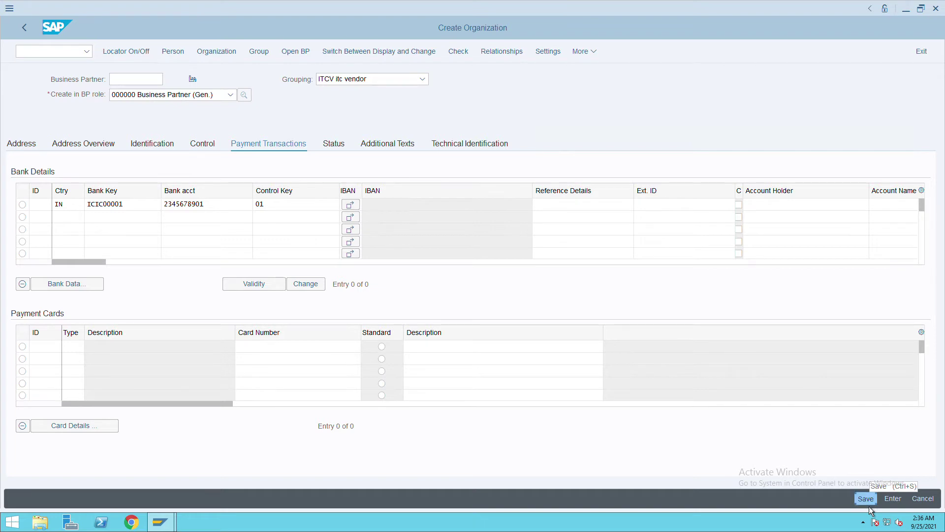
Save the partner as 10115, check its role list, and switch to change mode.
key(ctrl+s)
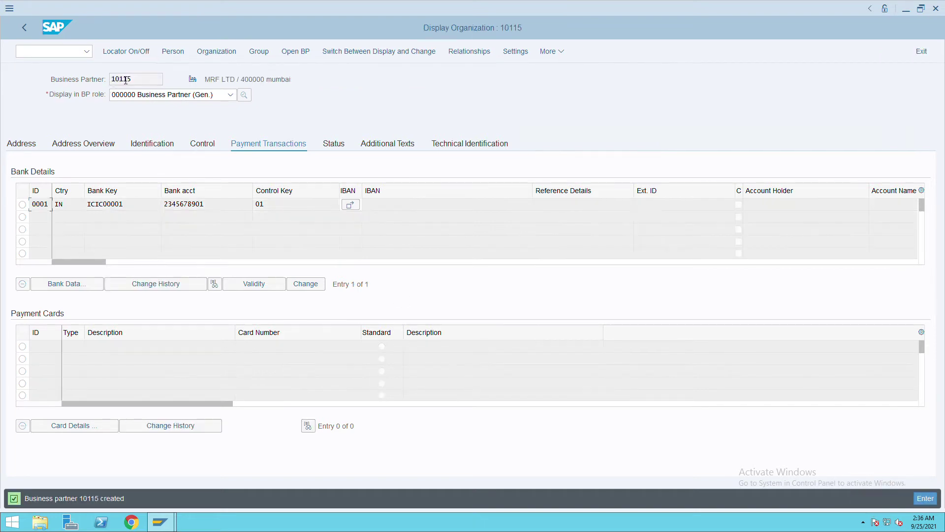
drag(134, 80, 109, 79)
click(230, 95)
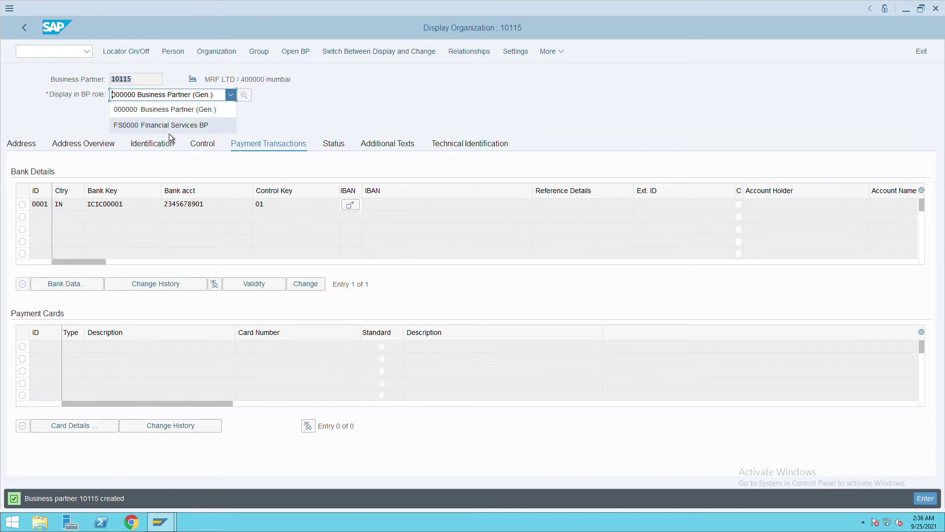
click(284, 125)
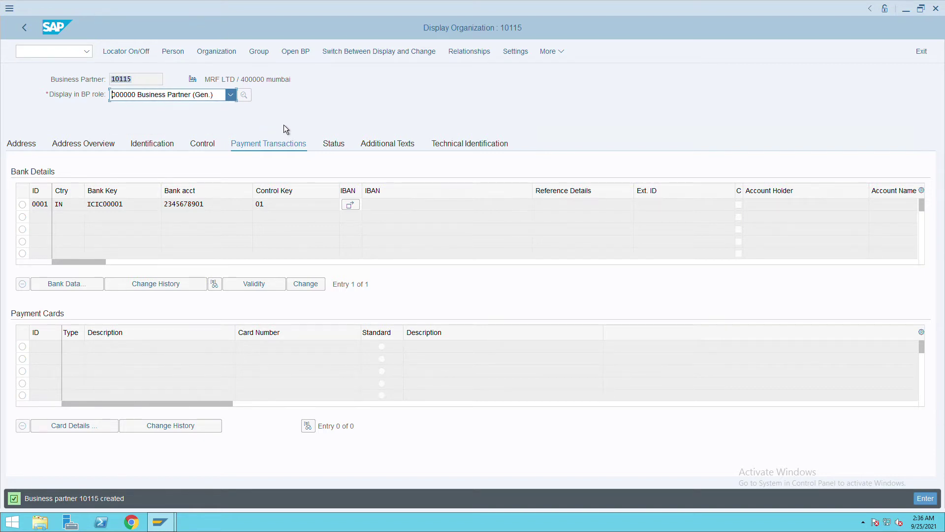
click(371, 57)
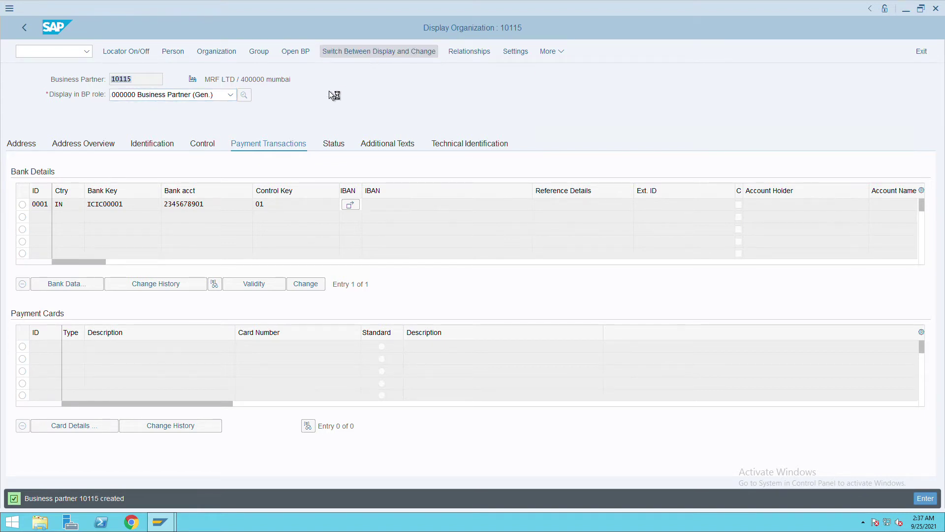
Assign role FLVN00 Supplier (Fin. Accounting) and bring up its company code data.
click(231, 95)
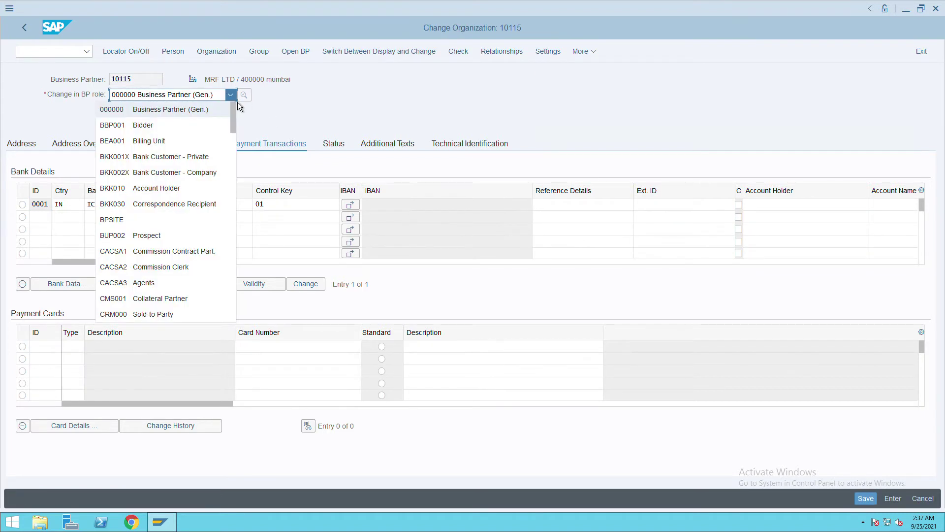
scroll(176, 242, down, 3)
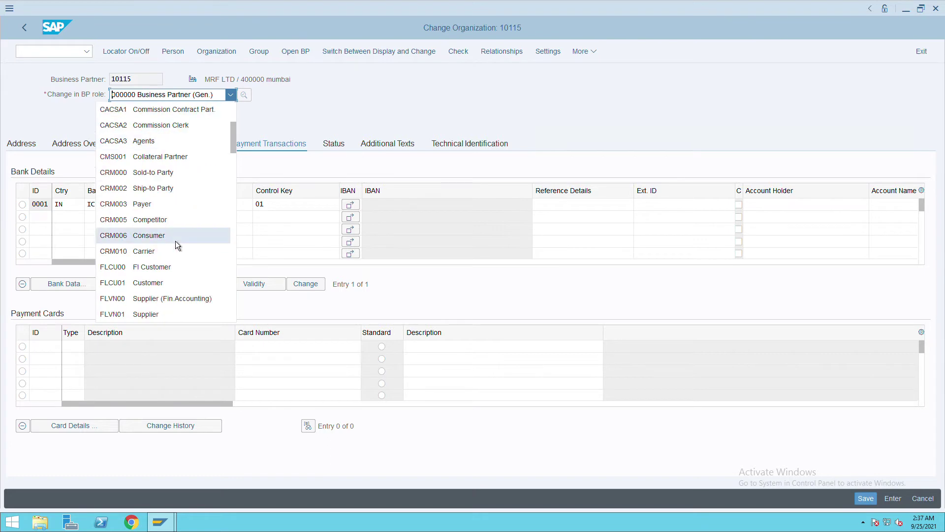
click(172, 298)
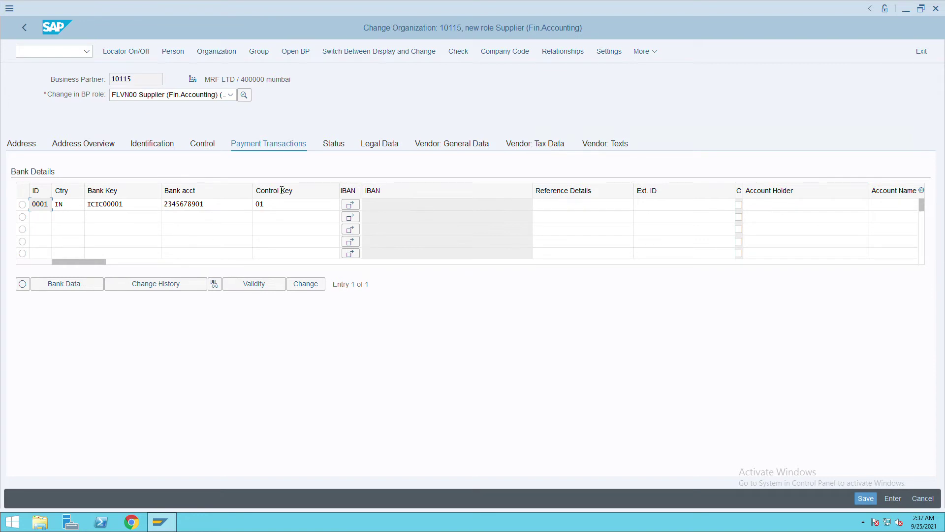
click(506, 57)
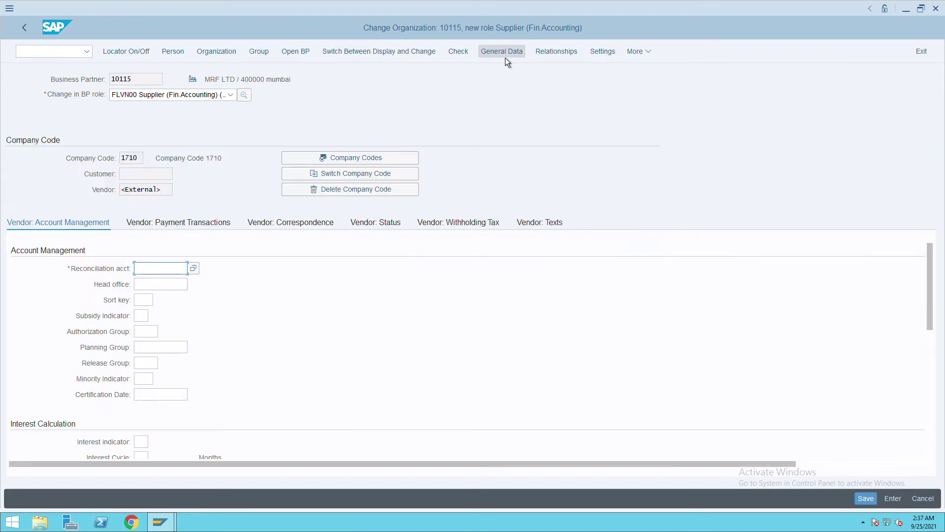
double_click(130, 158)
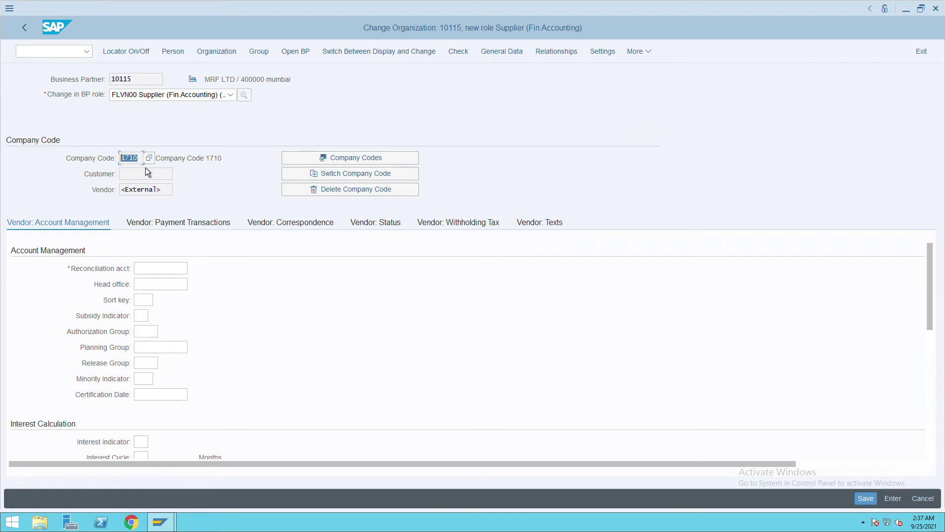
click(159, 267)
Add and adopt company code ITC for the supplier role.
click(356, 157)
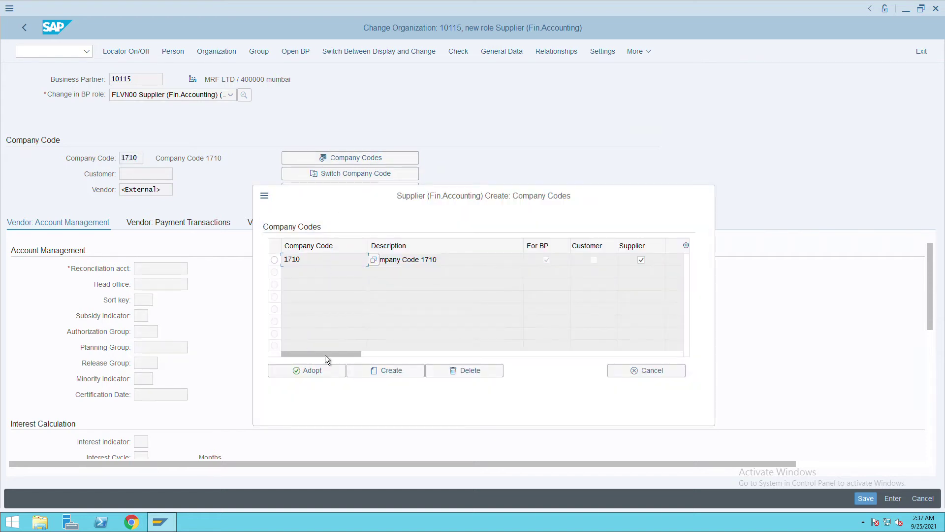
click(393, 375)
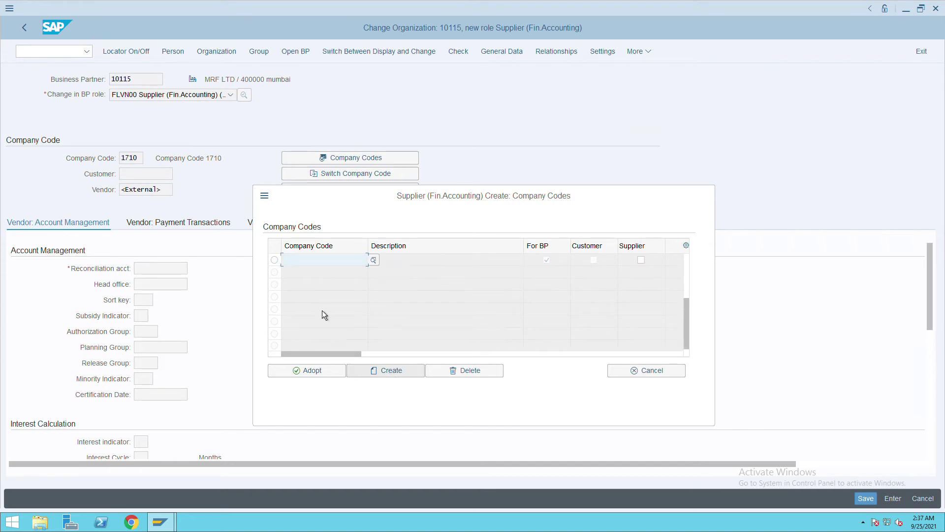
click(275, 259)
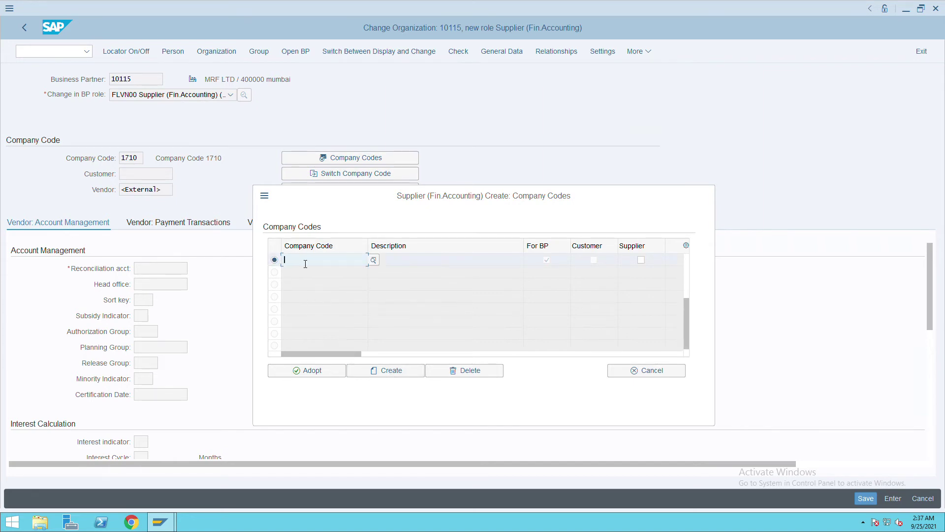
text(ITC)
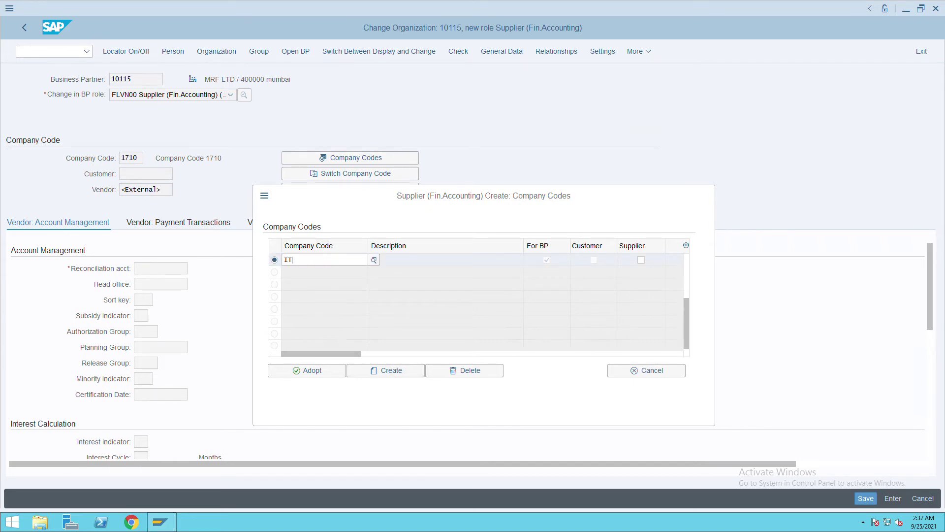
key(Return)
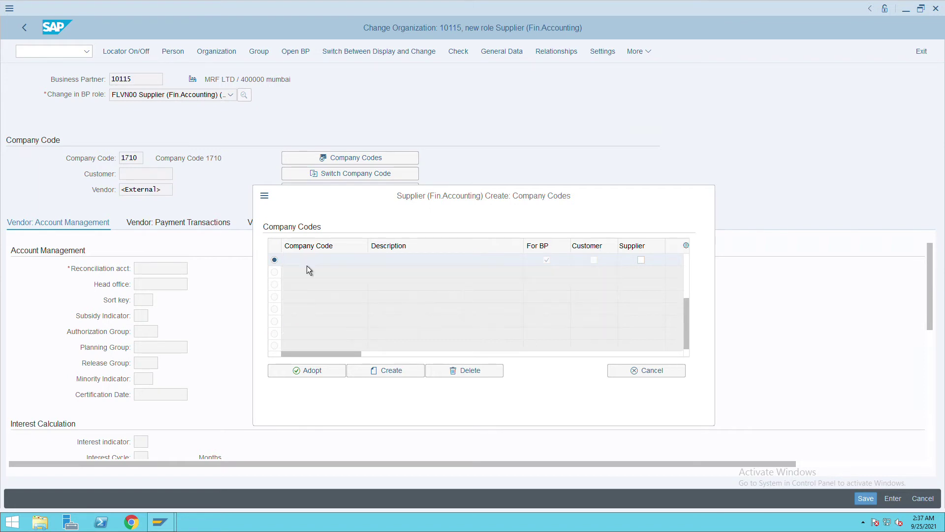
click(307, 371)
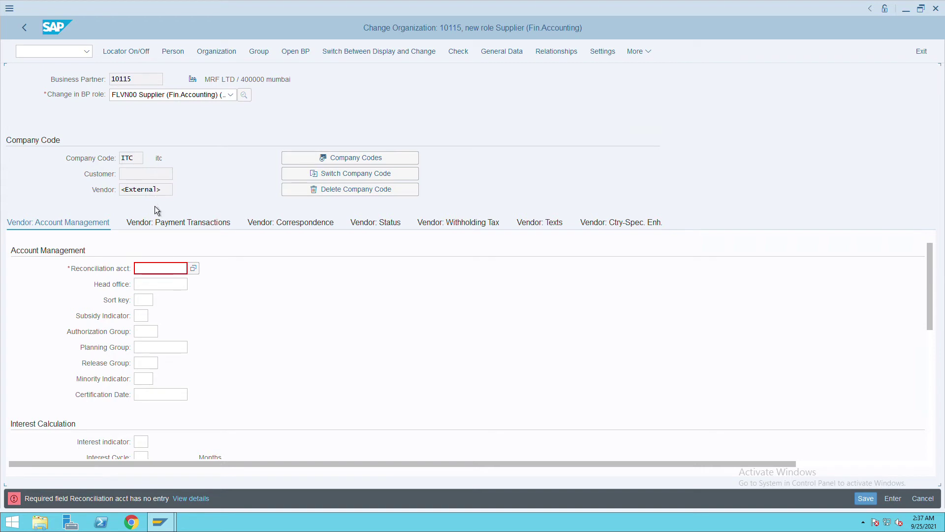
drag(164, 190, 120, 193)
key(Tab)
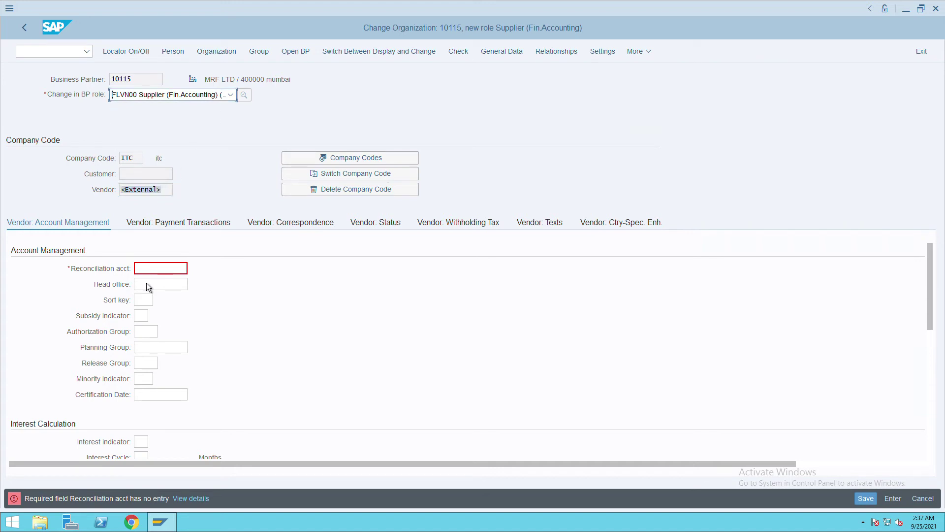
click(158, 270)
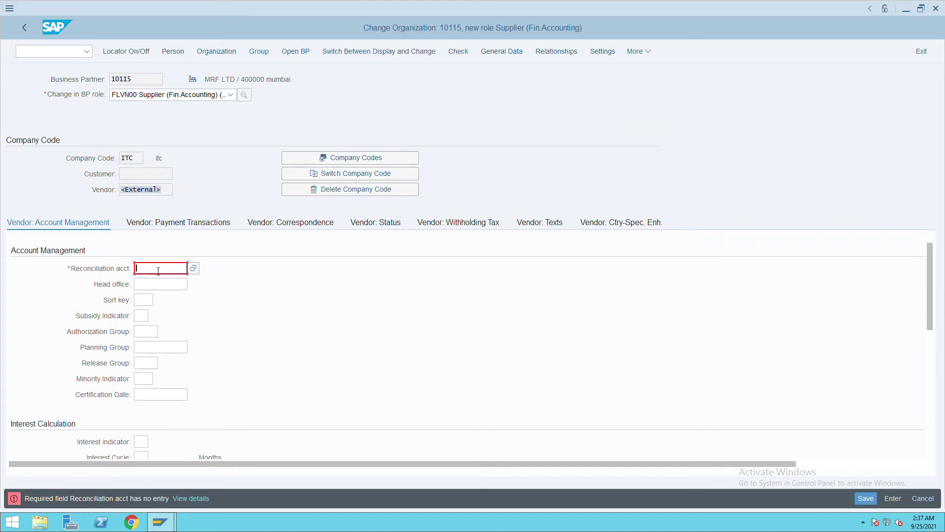
click(193, 268)
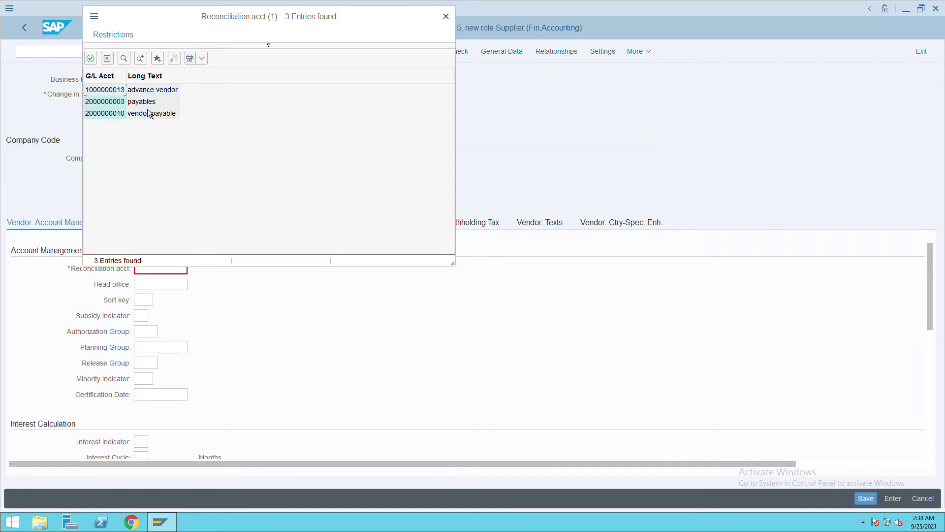
double_click(140, 101)
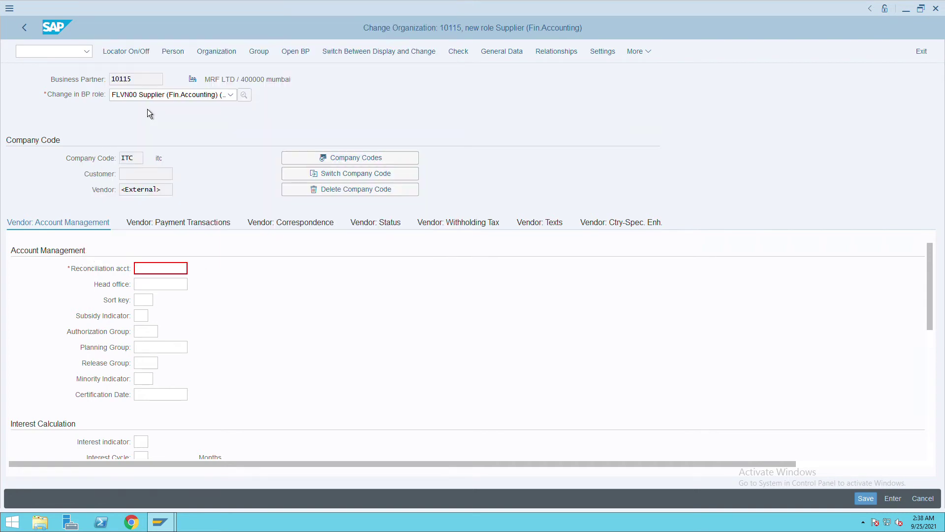
click(171, 224)
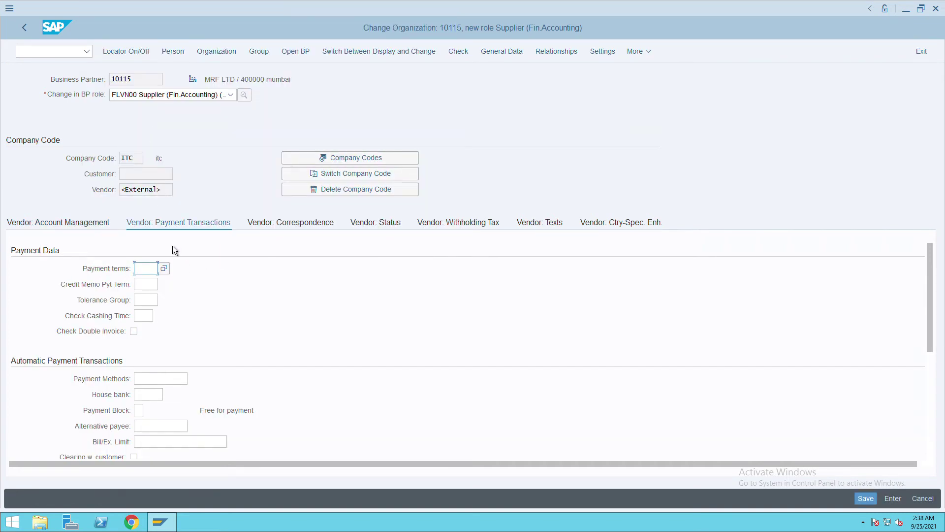
Enter payment terms ITC1 and payment method C, then save, assigning vendor number 10115.
click(145, 268)
key(Tab)
key(Tab)
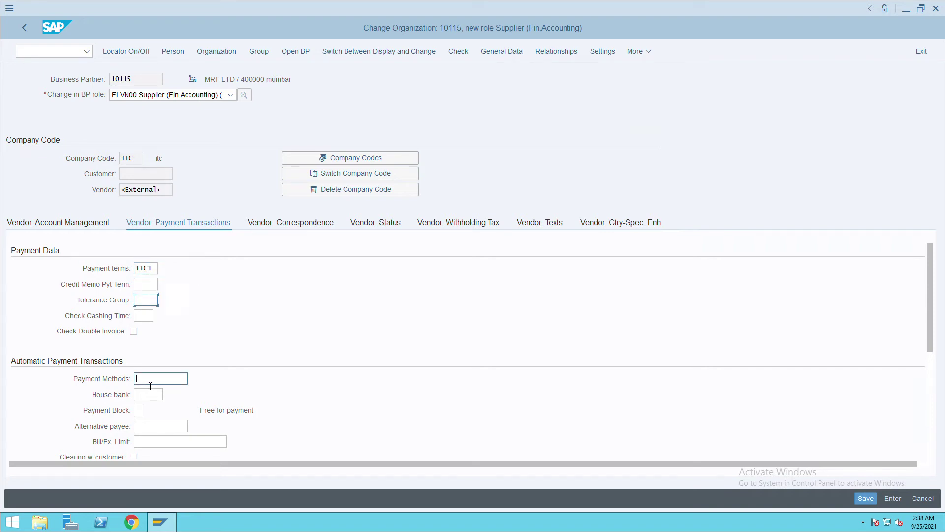
click(150, 380)
text(c)
key(Tab)
drag(161, 190, 122, 189)
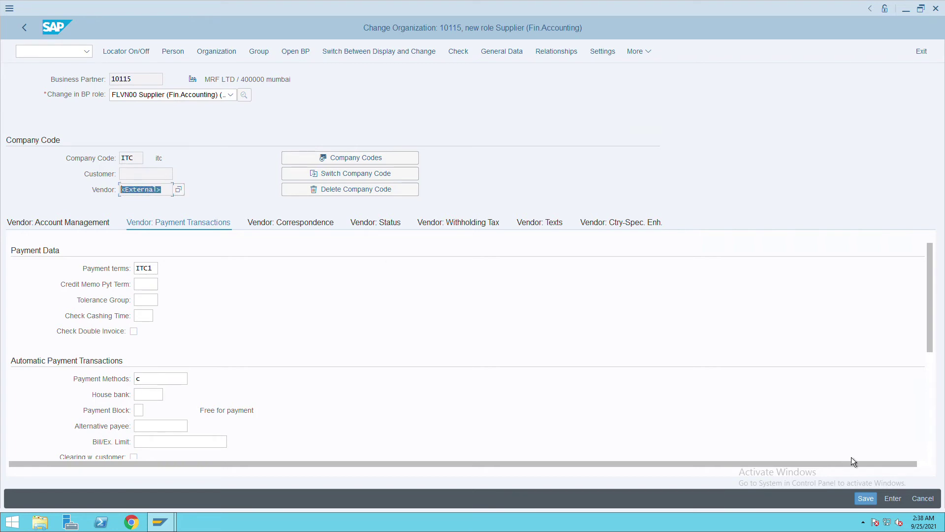
click(865, 498)
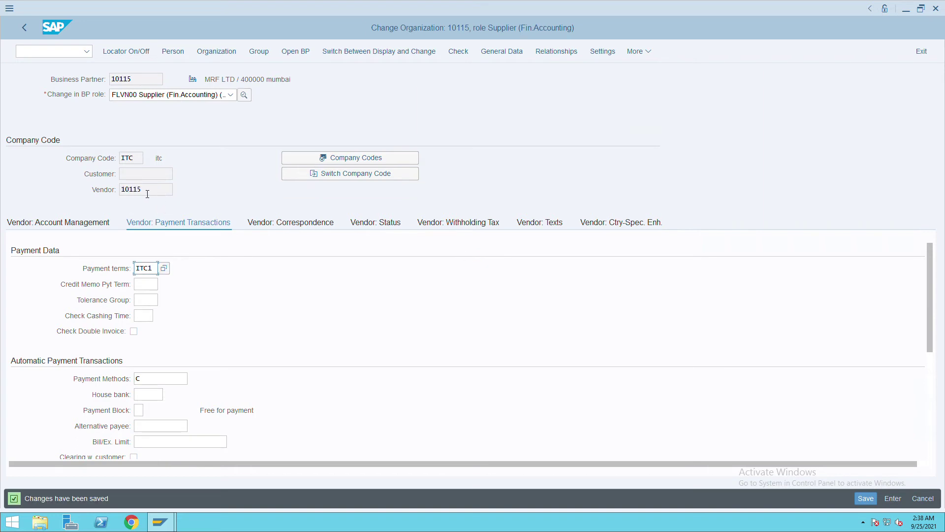
drag(150, 191, 121, 191)
Change business partner 10115 (MRF LTD) to the FLVN01 Supplier role.
click(231, 95)
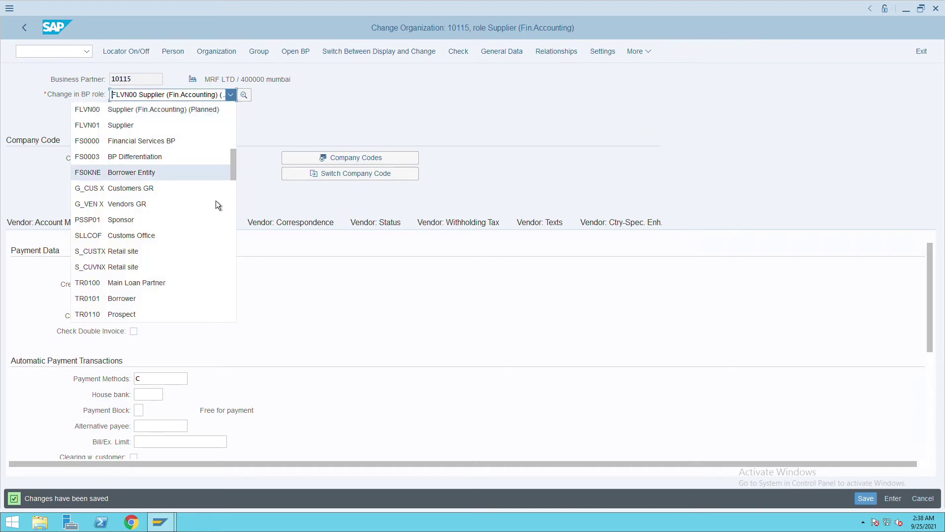
scroll(203, 205, down, 3)
scroll(203, 205, down, 3)
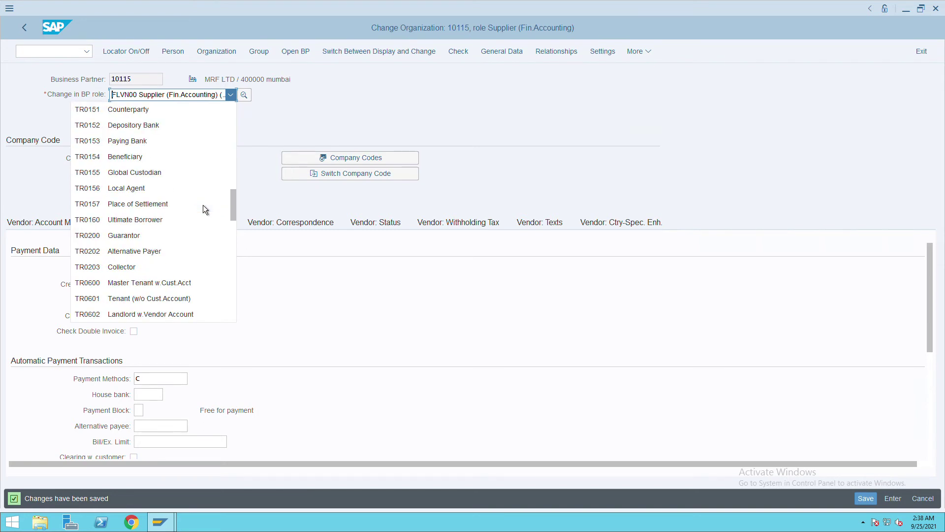
scroll(203, 205, up, 3)
scroll(203, 205, up, 3)
scroll(203, 205, up, 3)
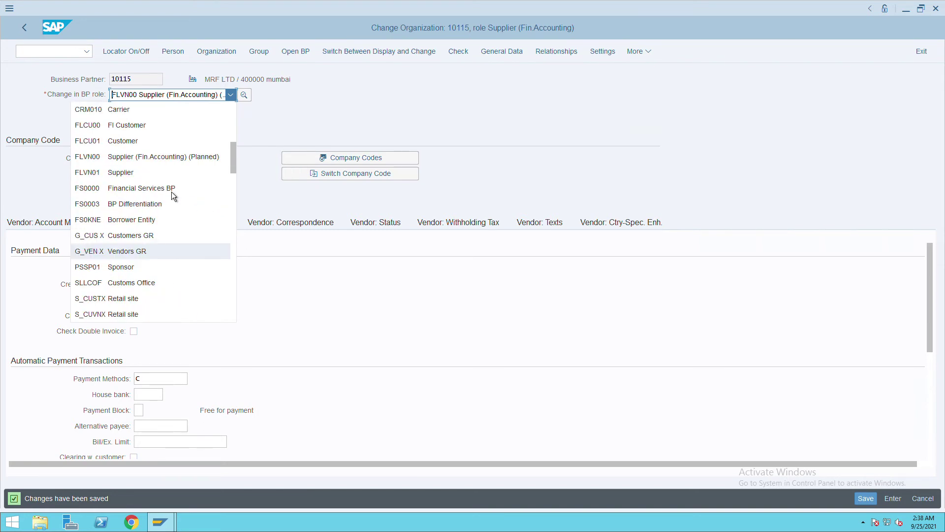
click(124, 174)
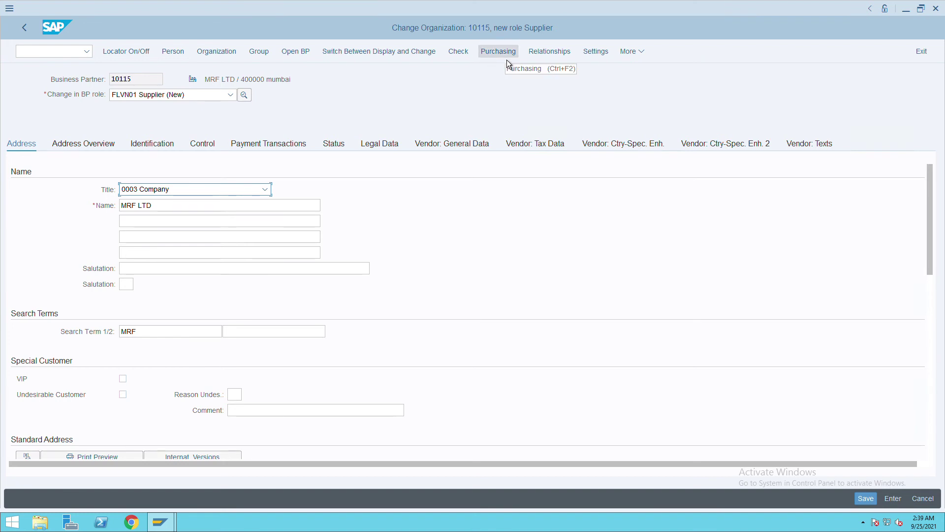
Assign purchasing organization ITC (Purchase ORG ITC) to supplier 10115's purchasing data.
click(507, 60)
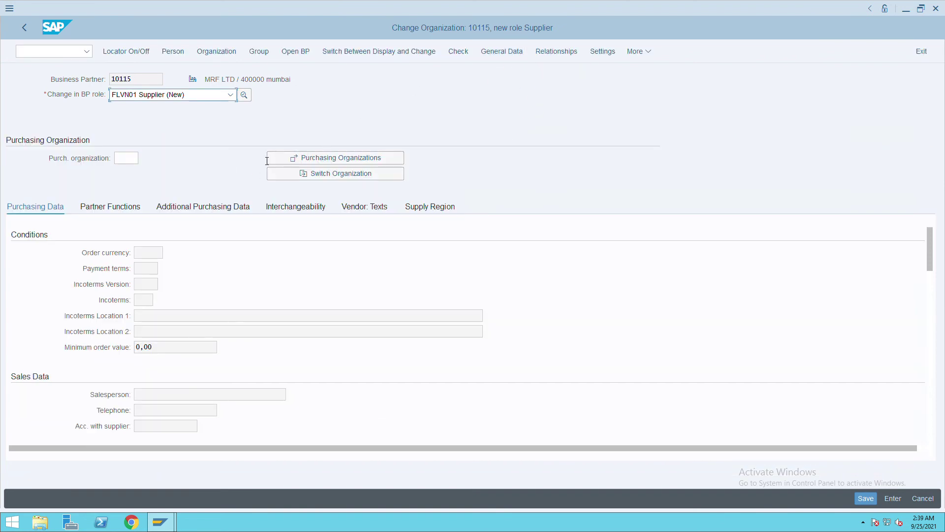
click(136, 159)
click(133, 158)
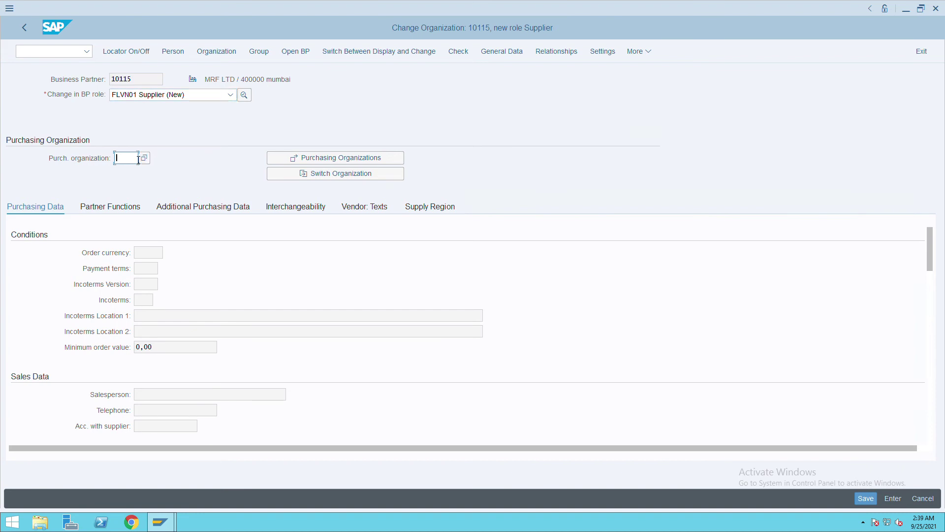
text(itc)
key(Return)
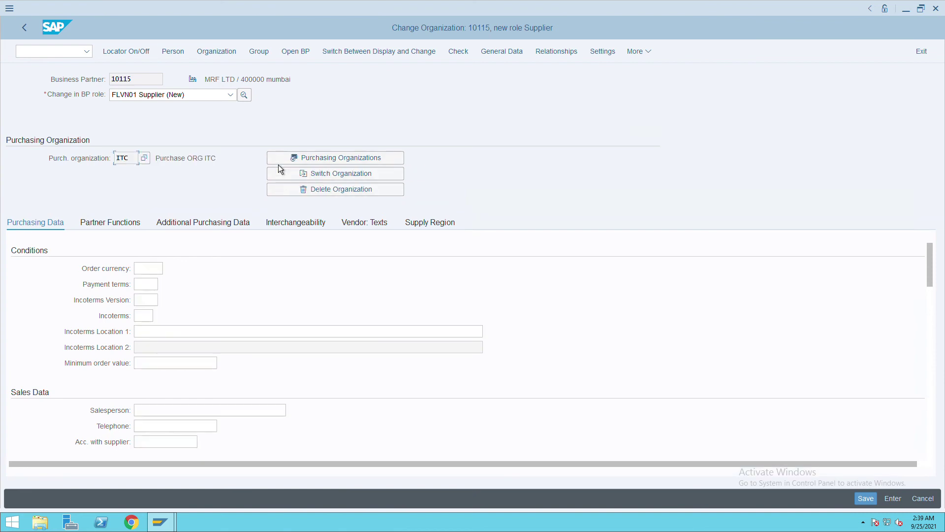
click(148, 268)
text(i)
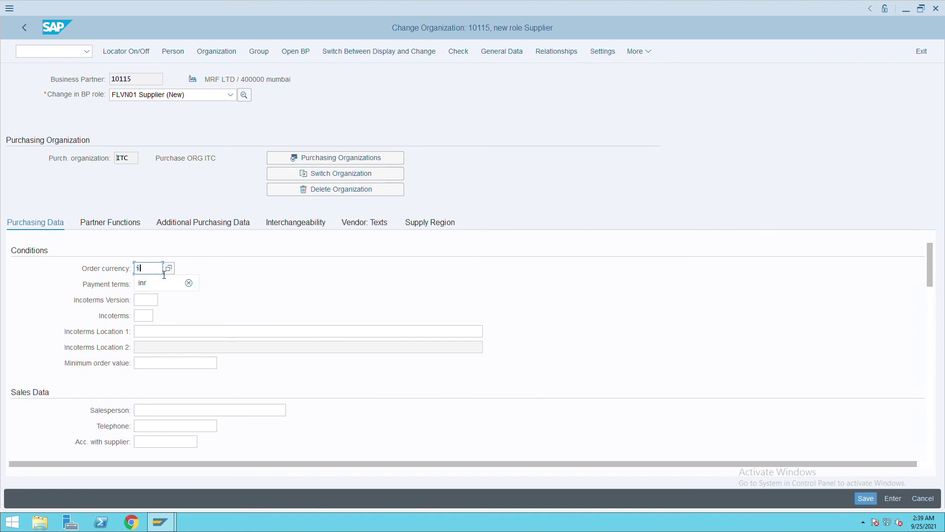
text(nr)
Enter order currency INR and payment terms ITC1, review partner functions, and save.
key(Tab)
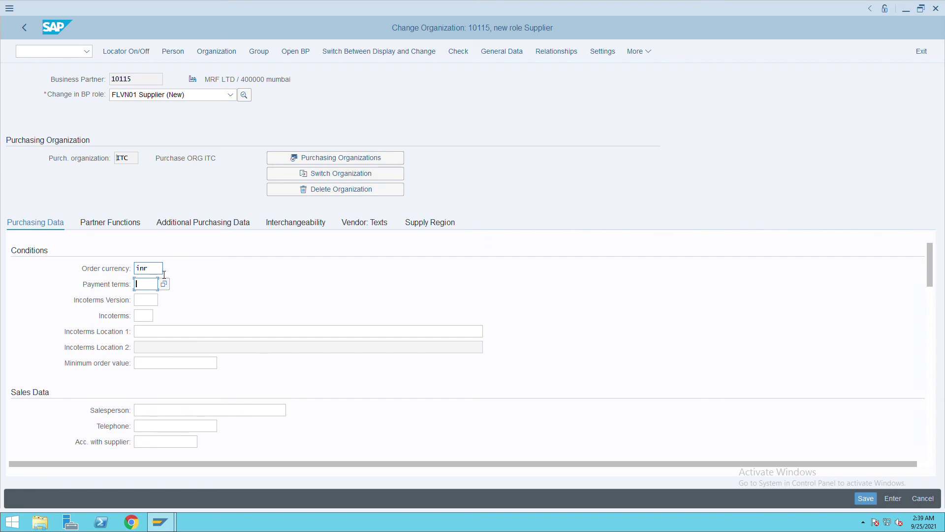
text(itc1)
key(Tab)
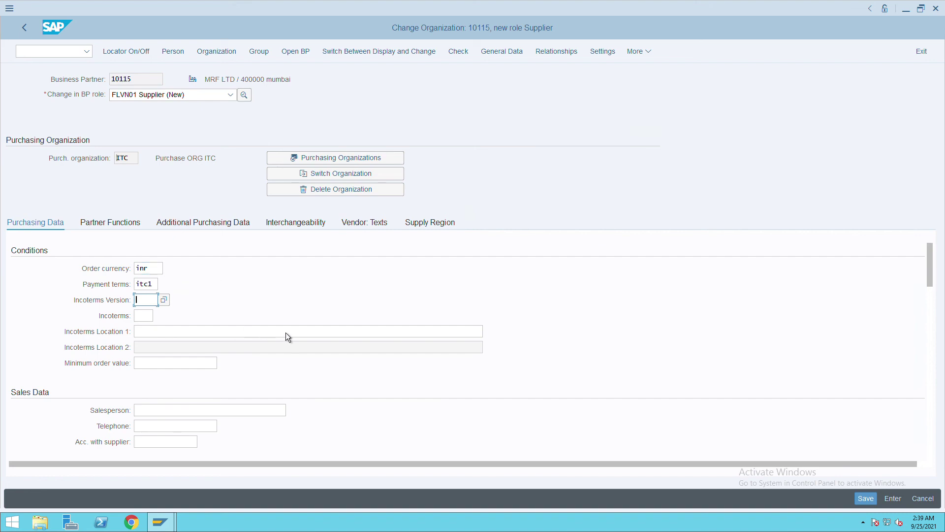
scroll(562, 418, down, 5)
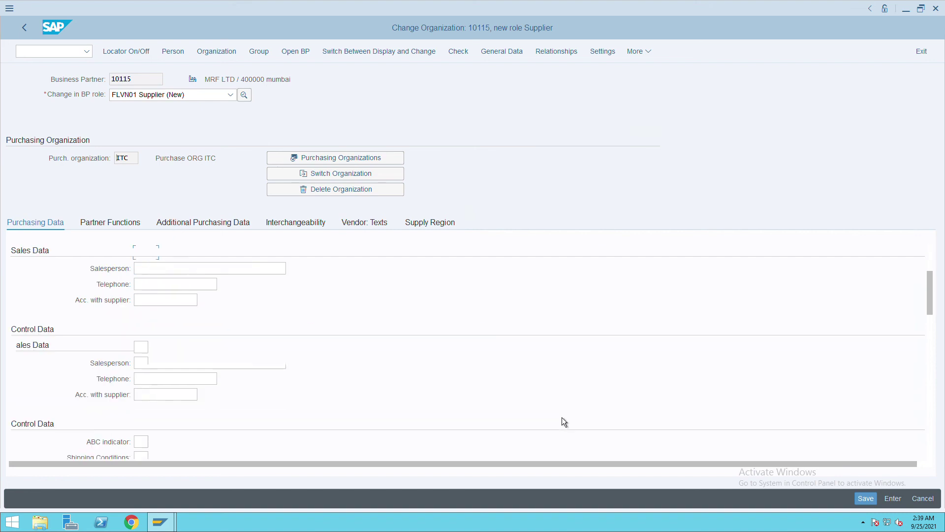
scroll(562, 417, down, 5)
scroll(562, 416, up, 5)
scroll(562, 416, up, 5)
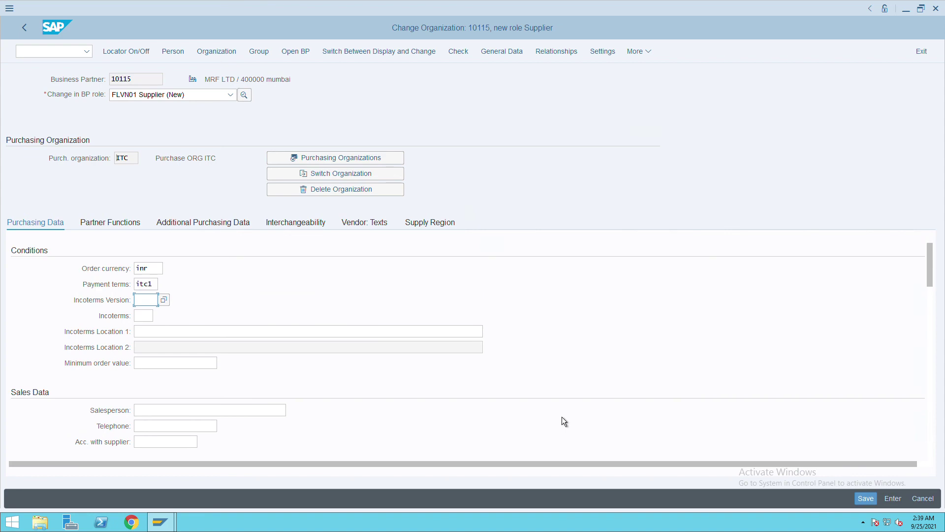
click(119, 224)
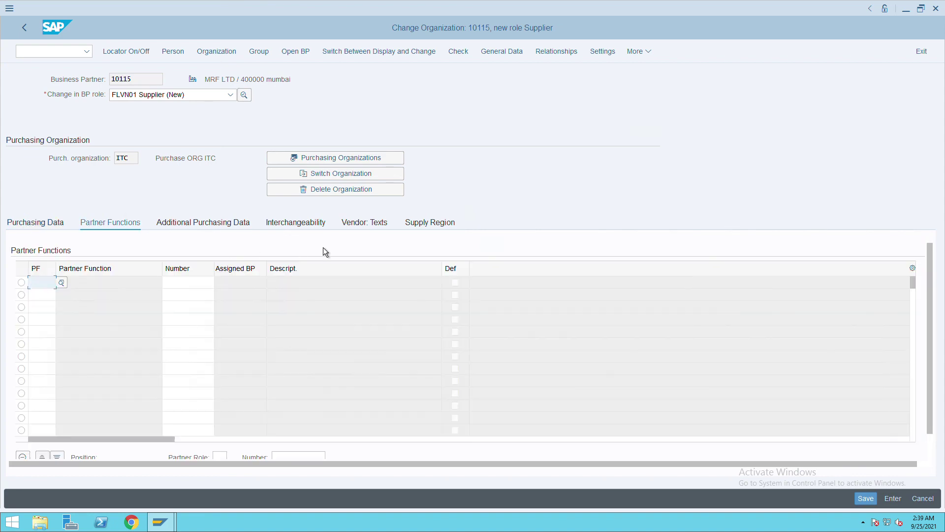
click(44, 223)
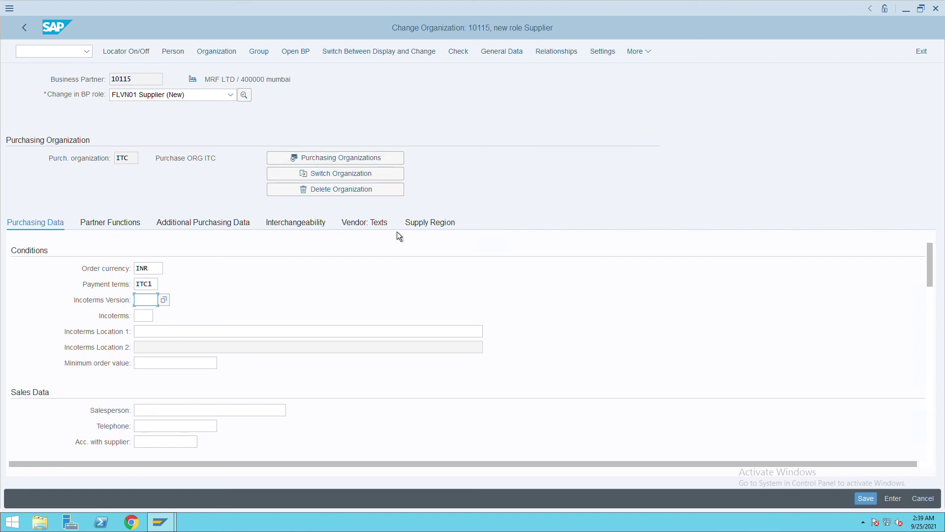
click(866, 498)
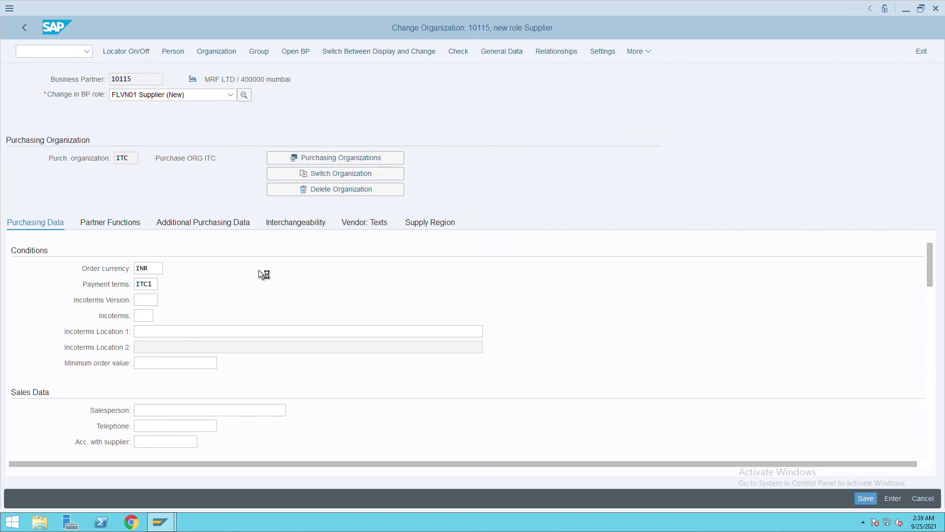